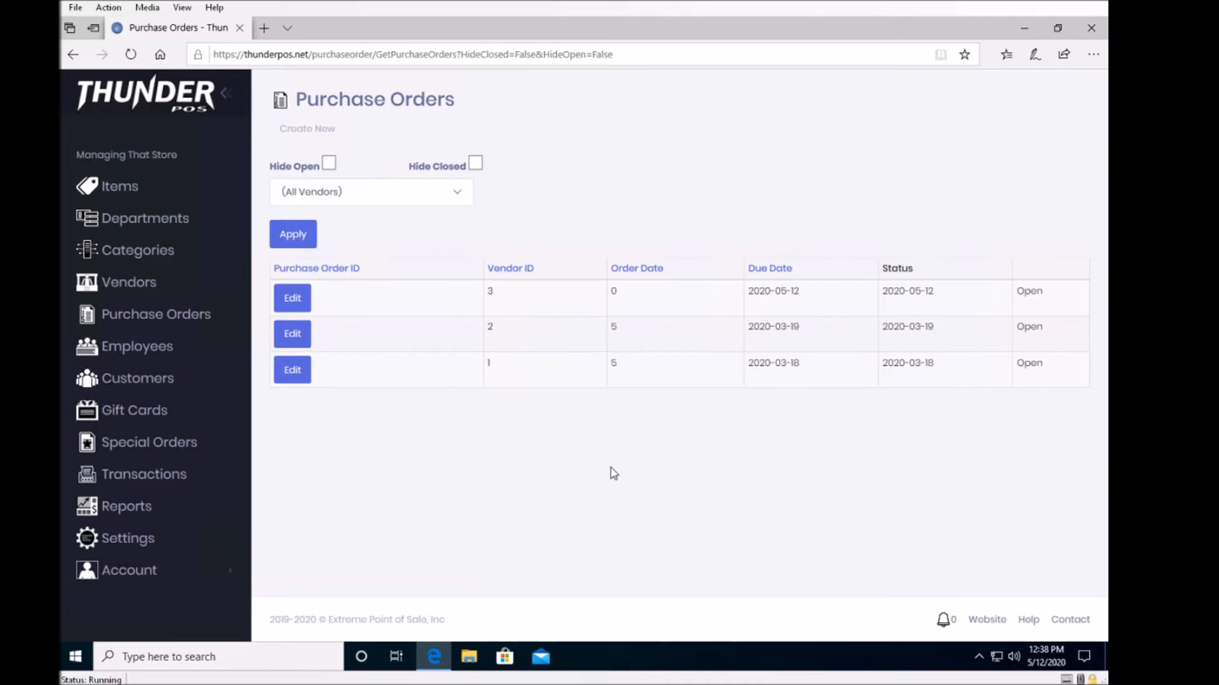
# Create a new purchase order with vendor None (0) and due date 5/12/2020, leaving the shipping fields empty.
pyautogui.click(118, 318)
pyautogui.click(318, 131)
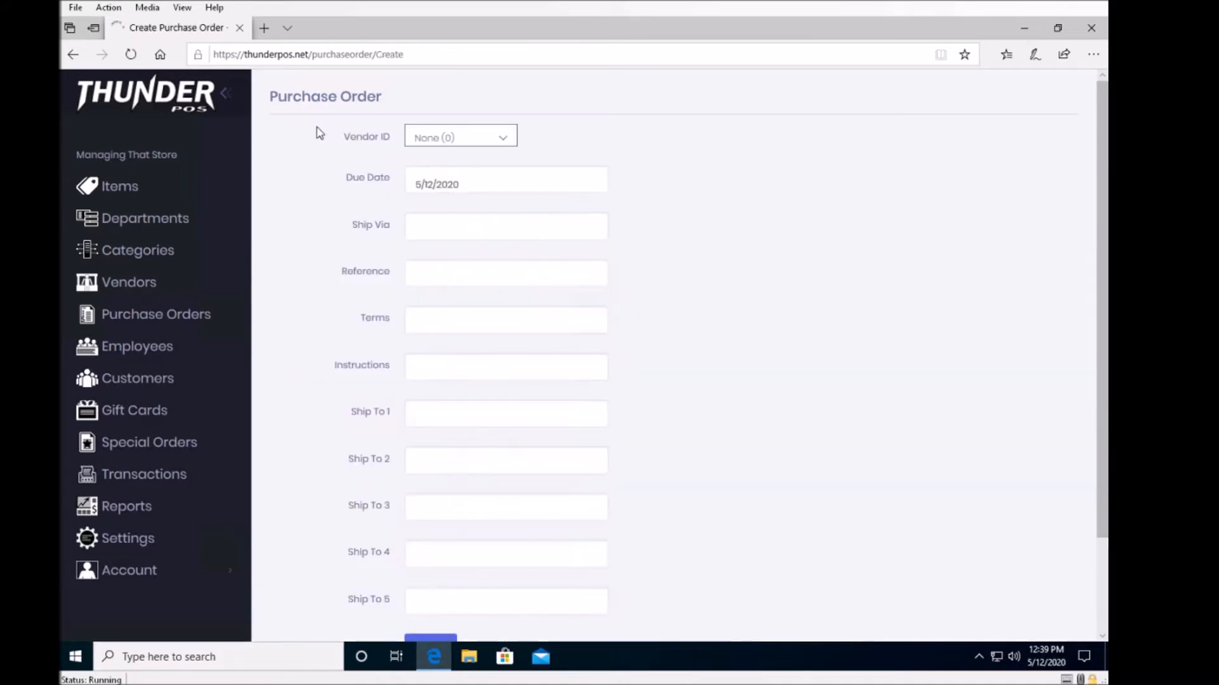
pyautogui.click(509, 140)
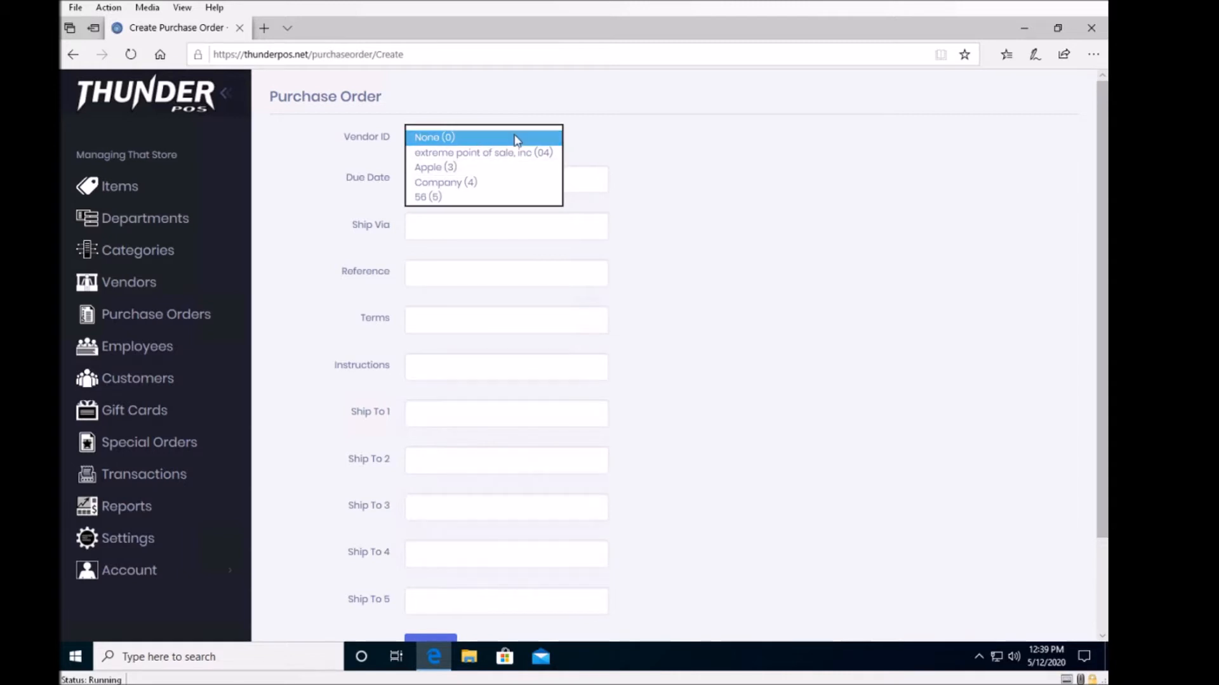
pyautogui.click(514, 138)
pyautogui.click(832, 265)
pyautogui.scroll(-3, 746, 300)
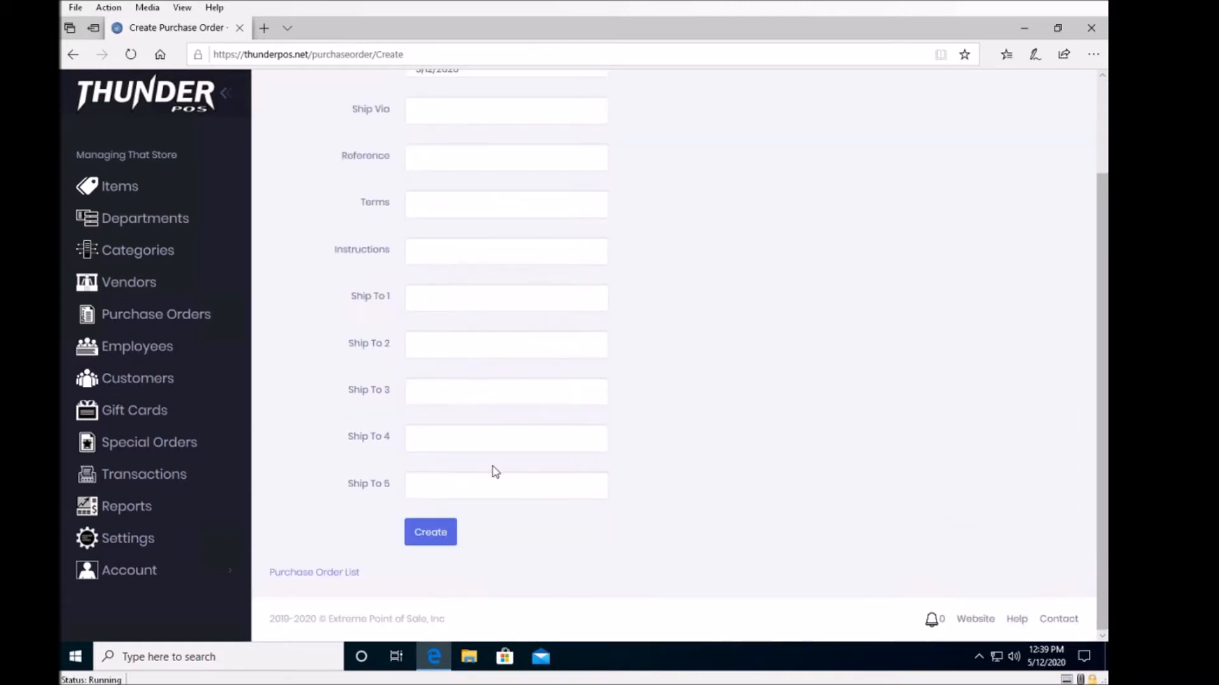
pyautogui.scroll(3, 492, 468)
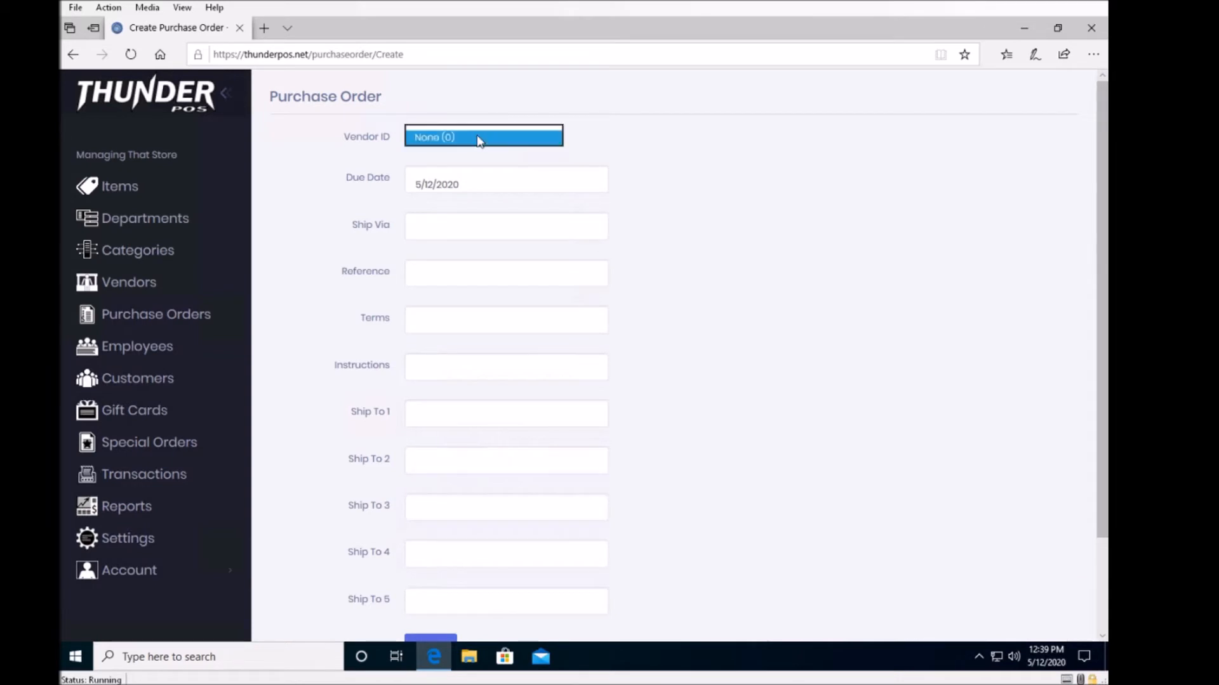
pyautogui.click(480, 139)
pyautogui.click(479, 139)
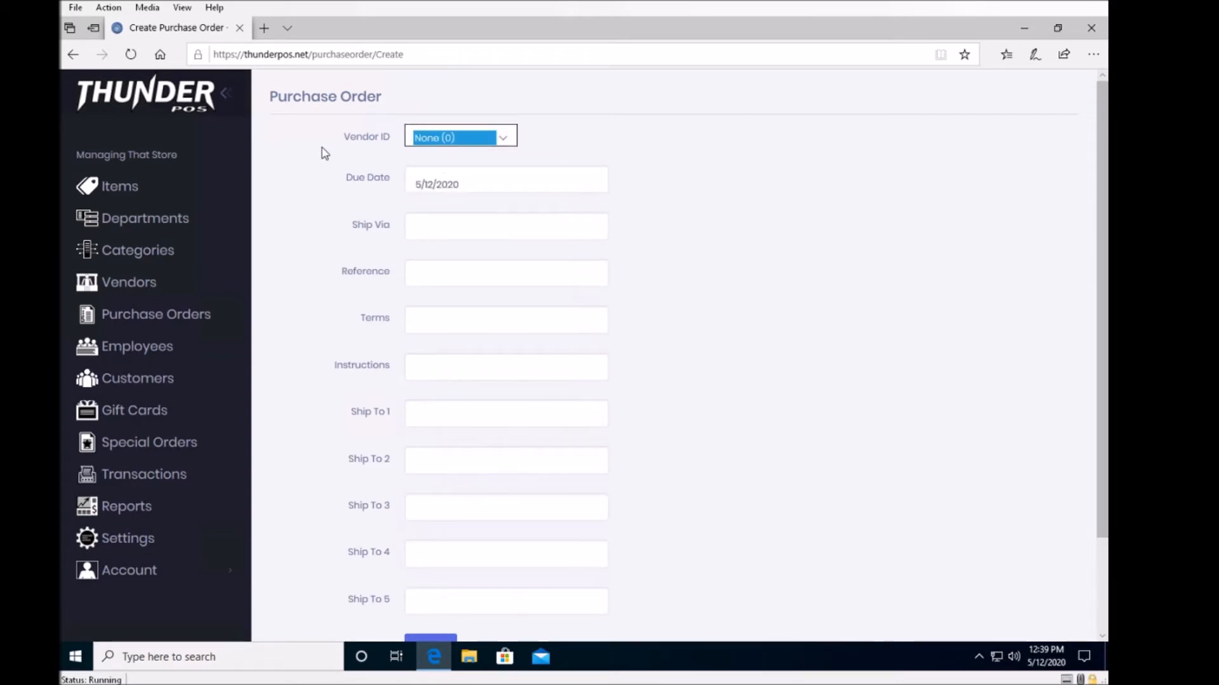
pyautogui.click(678, 171)
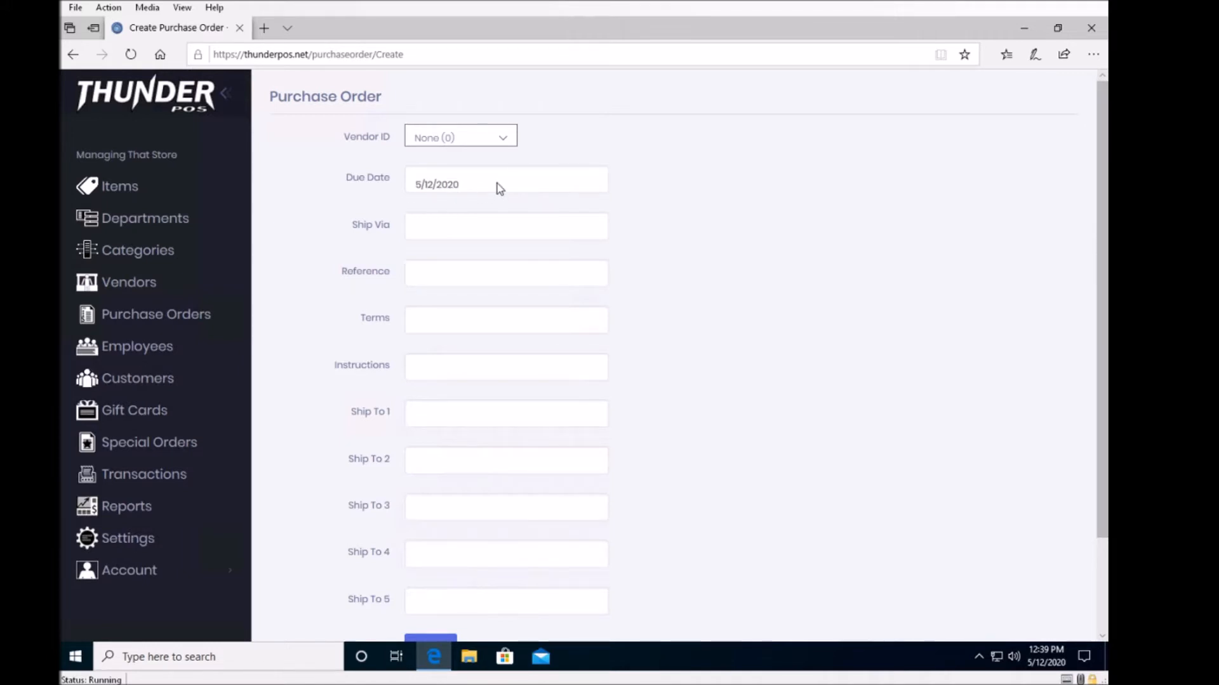
pyautogui.scroll(-3, 697, 278)
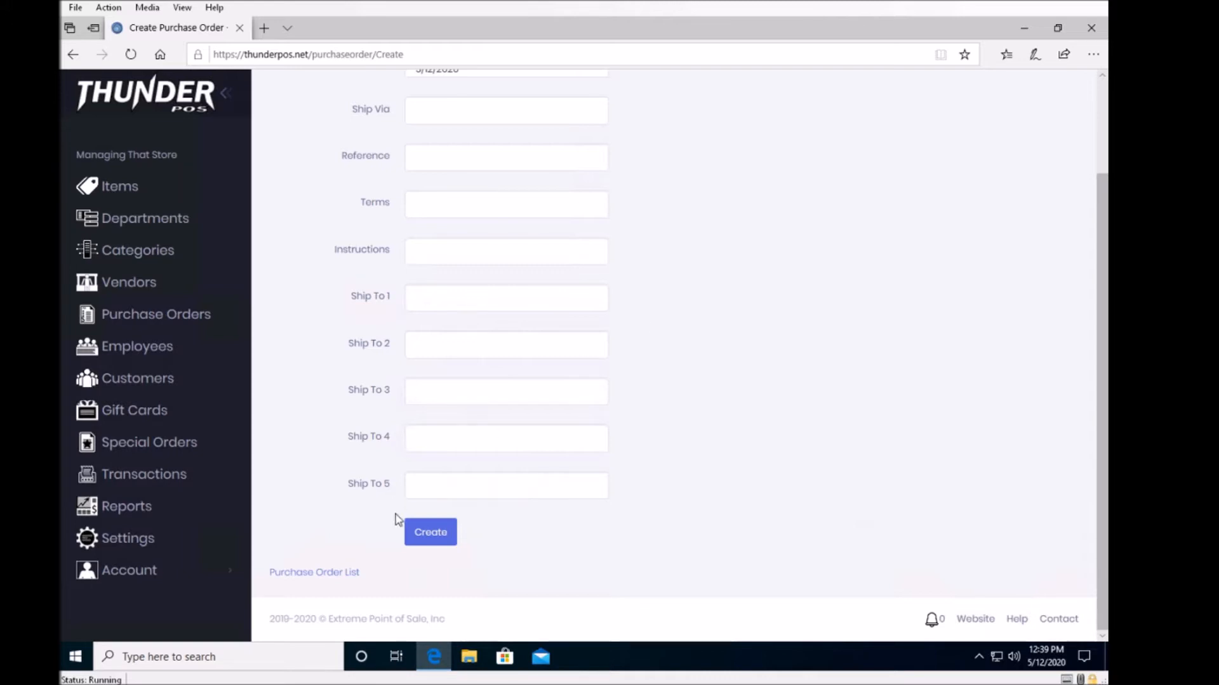
pyautogui.click(442, 537)
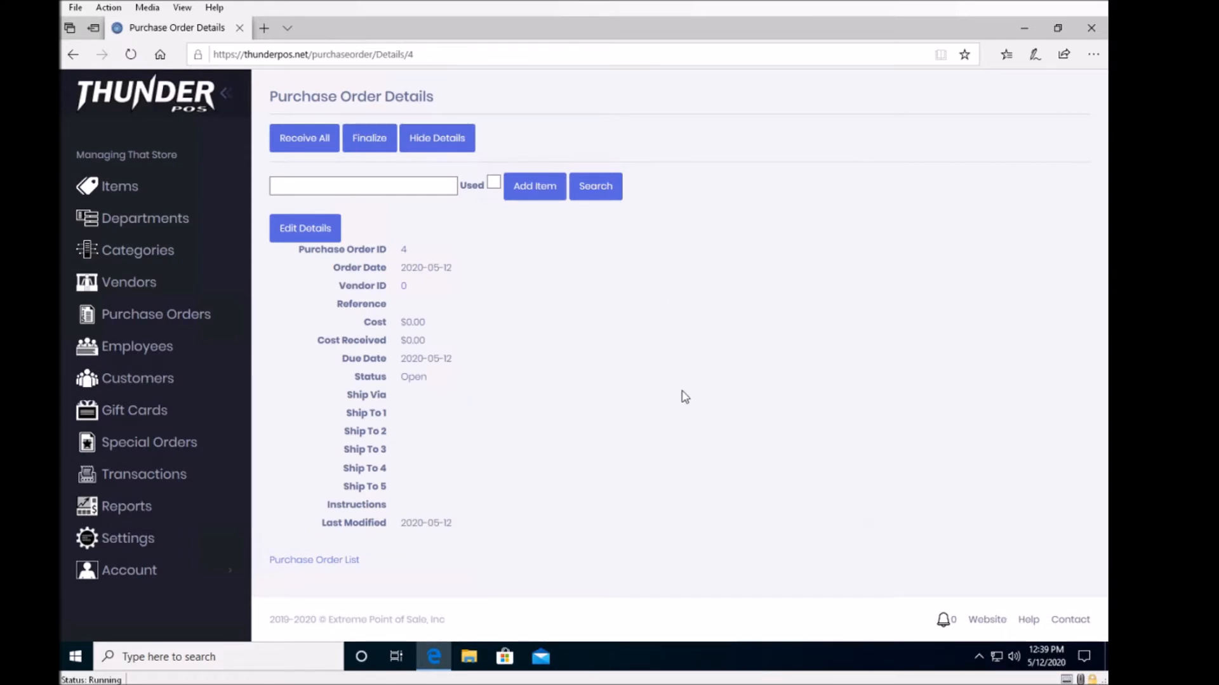
# Hide the purchase order's details section and show it again.
pyautogui.click(427, 182)
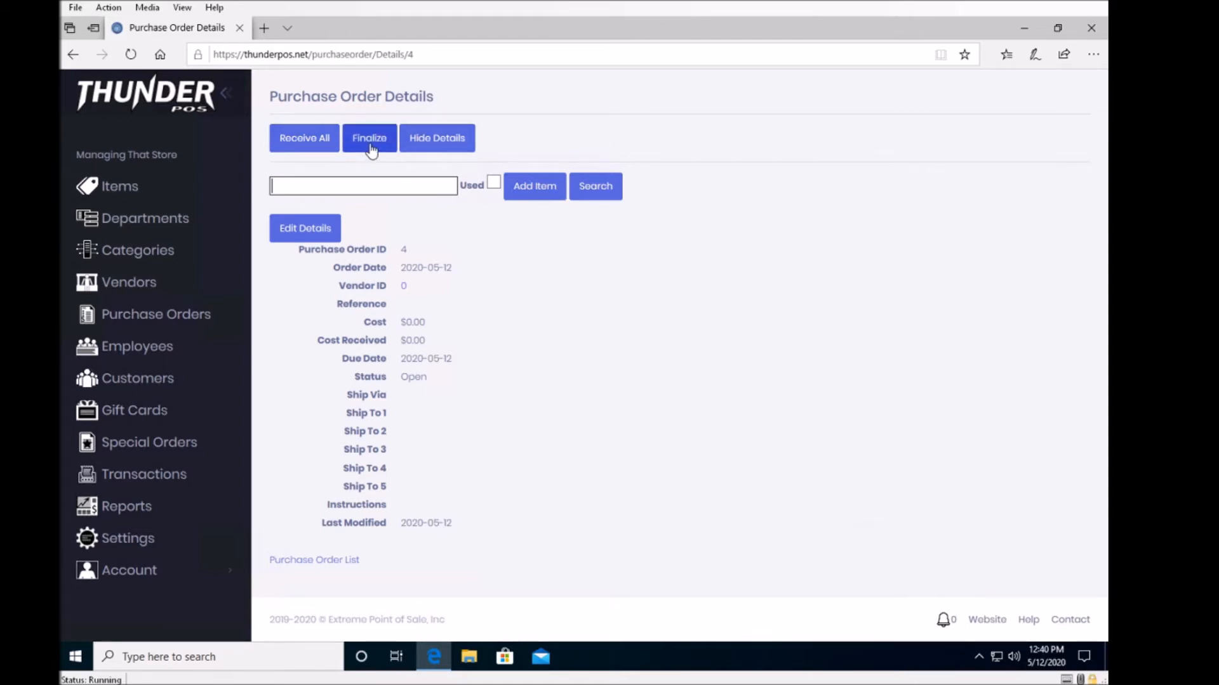
pyautogui.click(457, 145)
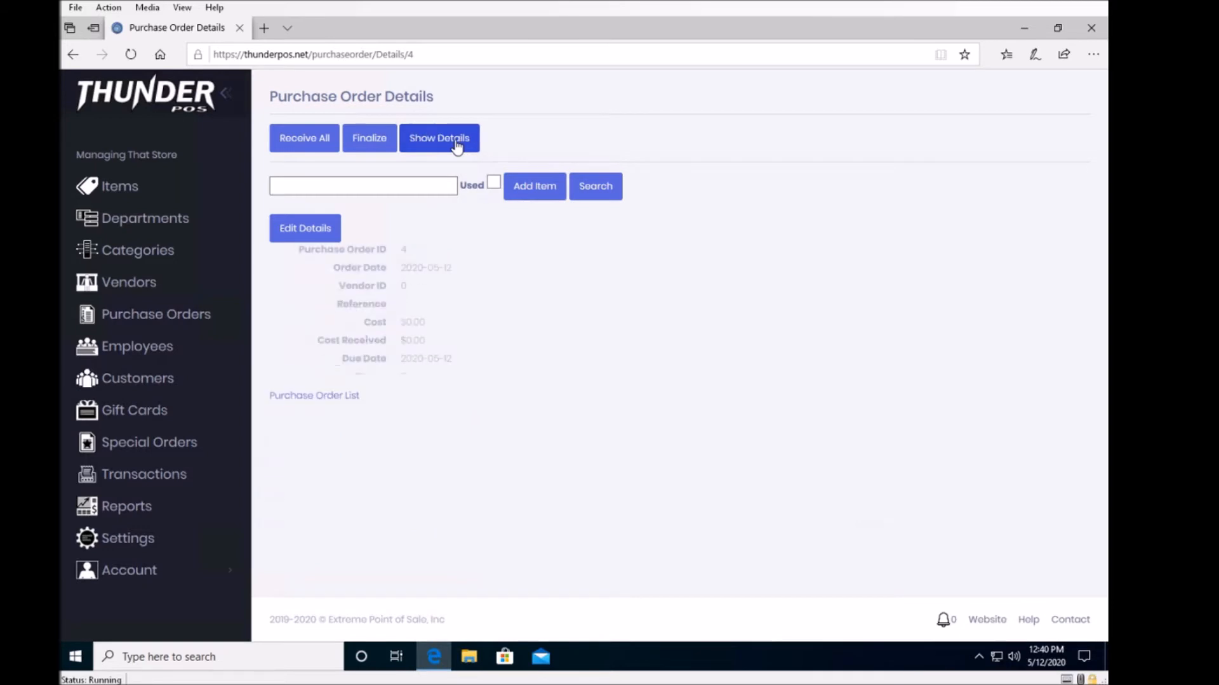
pyautogui.click(457, 145)
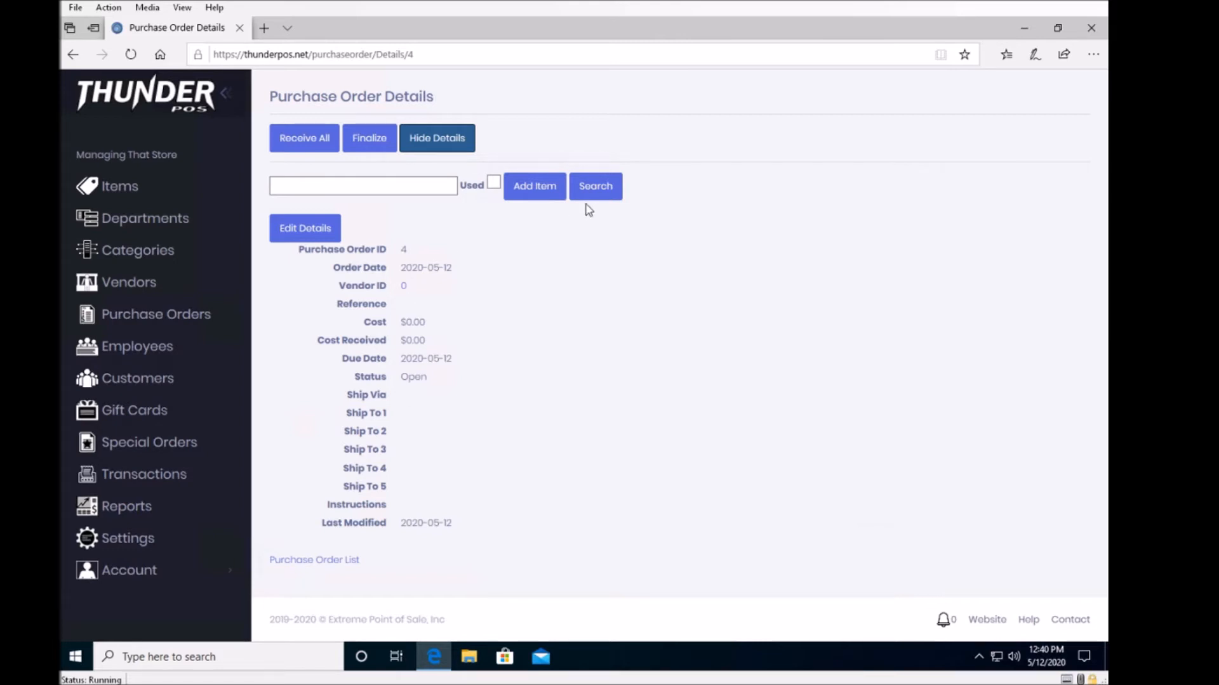
# Search the item list from the purchase order and add 10 new units of "Test Item For Tutorial".
pyautogui.click(325, 234)
pyautogui.click(603, 189)
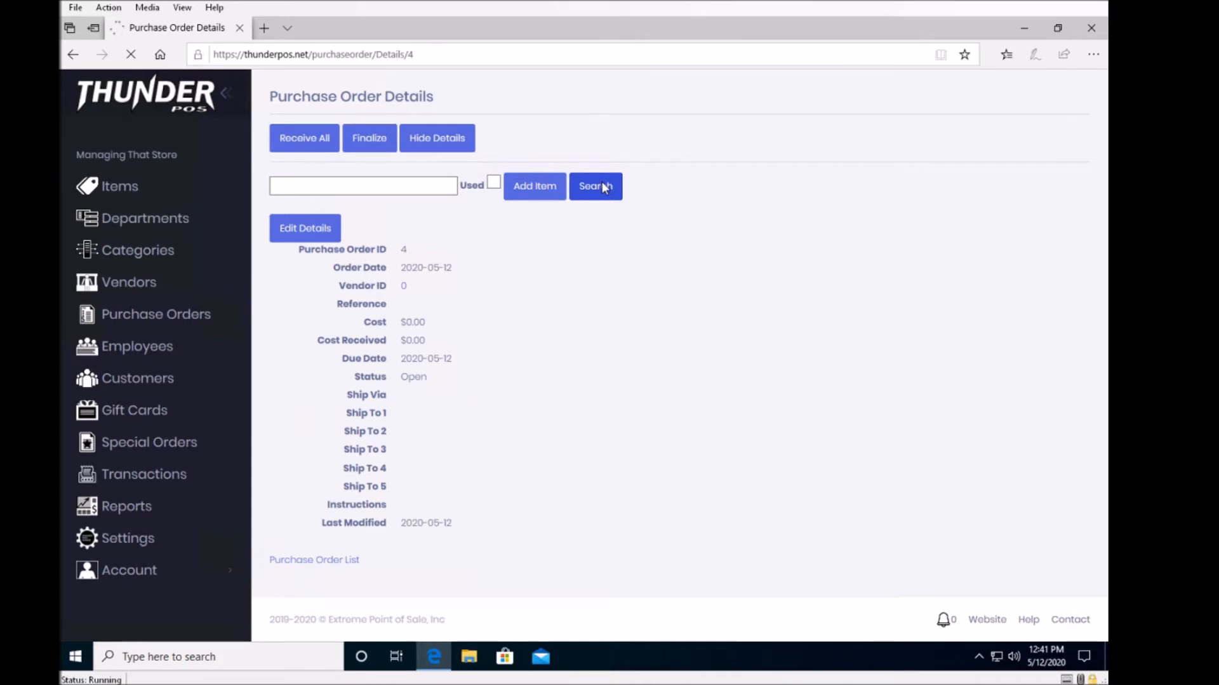
pyautogui.scroll(-1, 519, 392)
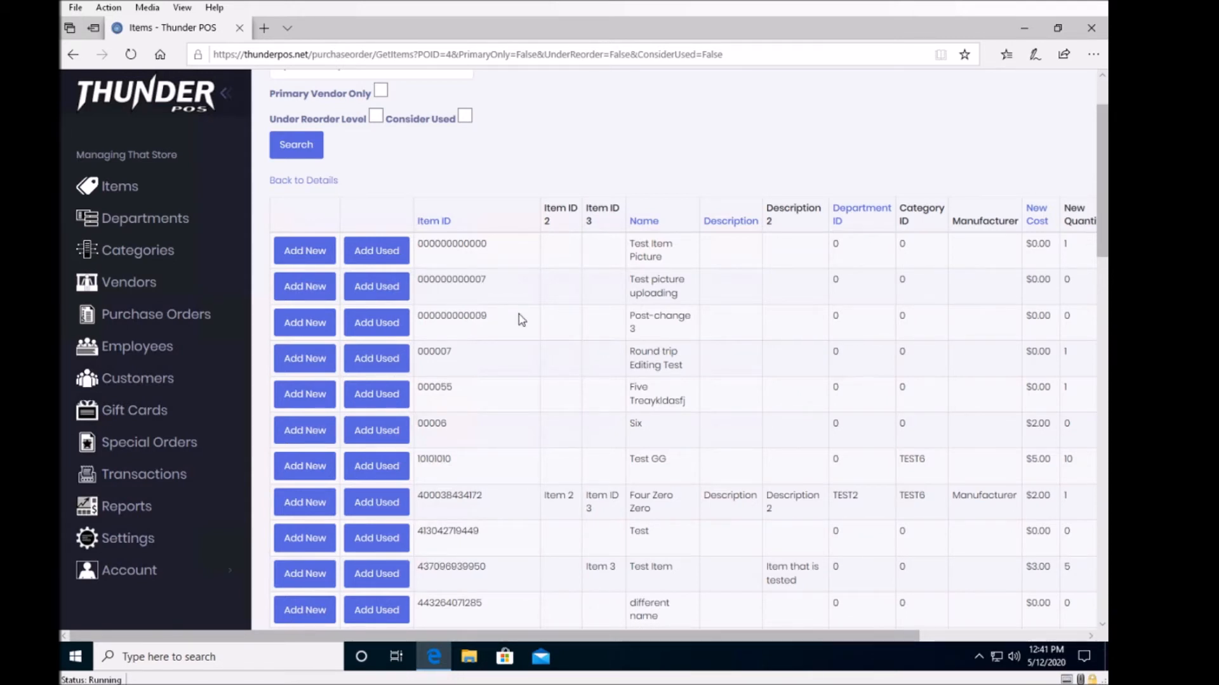
pyautogui.scroll(-2, 521, 319)
pyautogui.scroll(1, 521, 319)
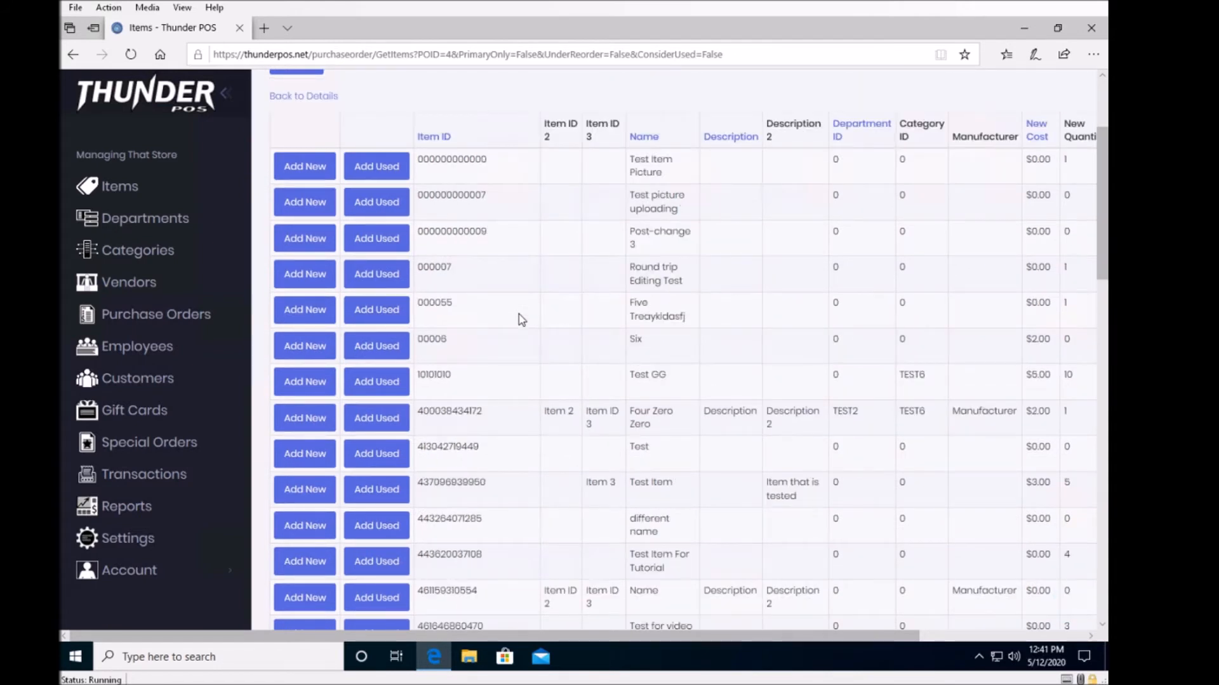
pyautogui.scroll(-1, 521, 319)
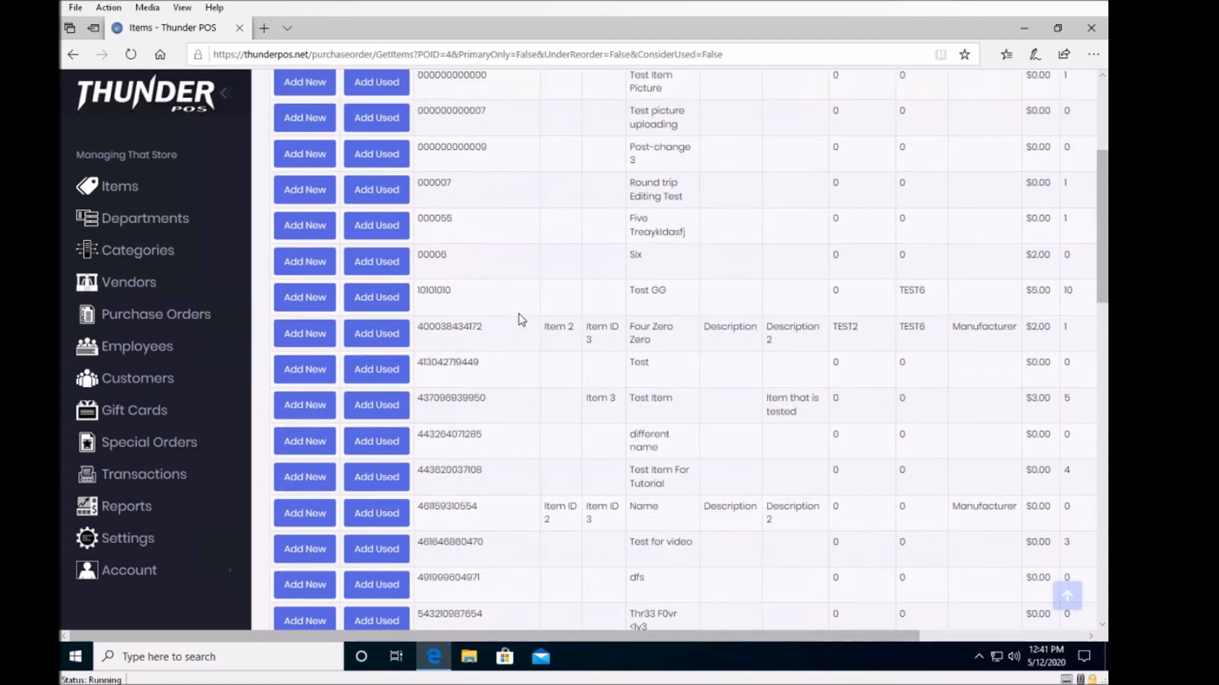
pyautogui.click(311, 477)
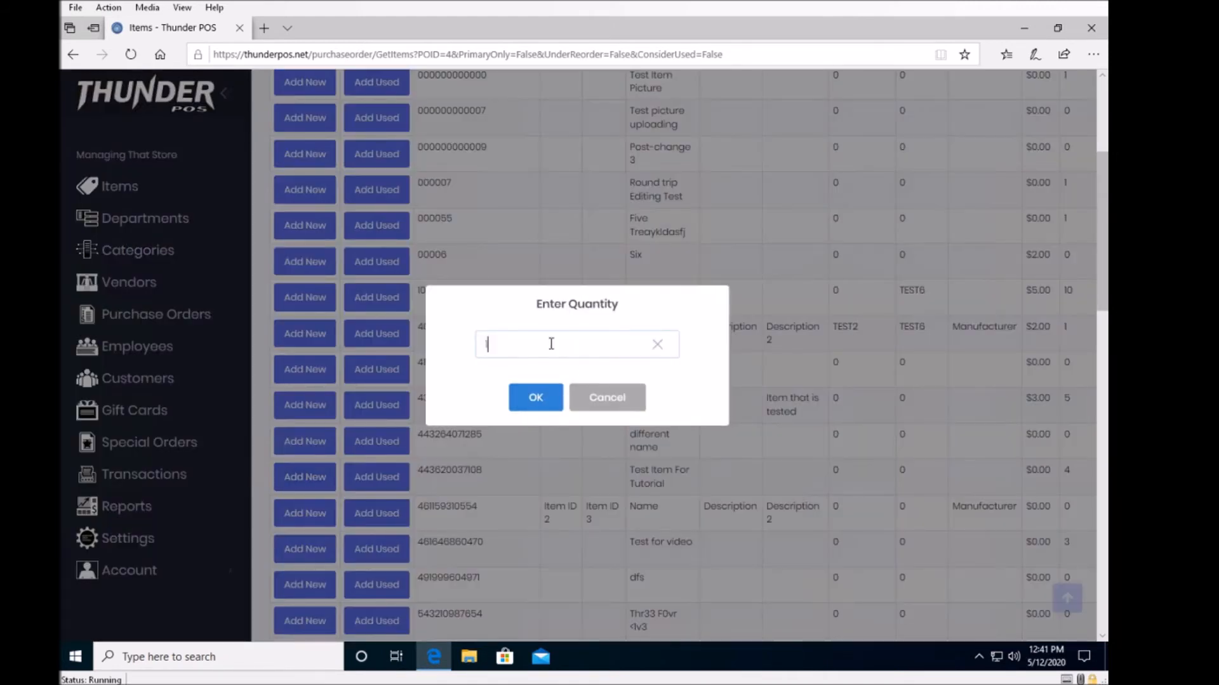
pyautogui.write('10')
pyautogui.click(554, 406)
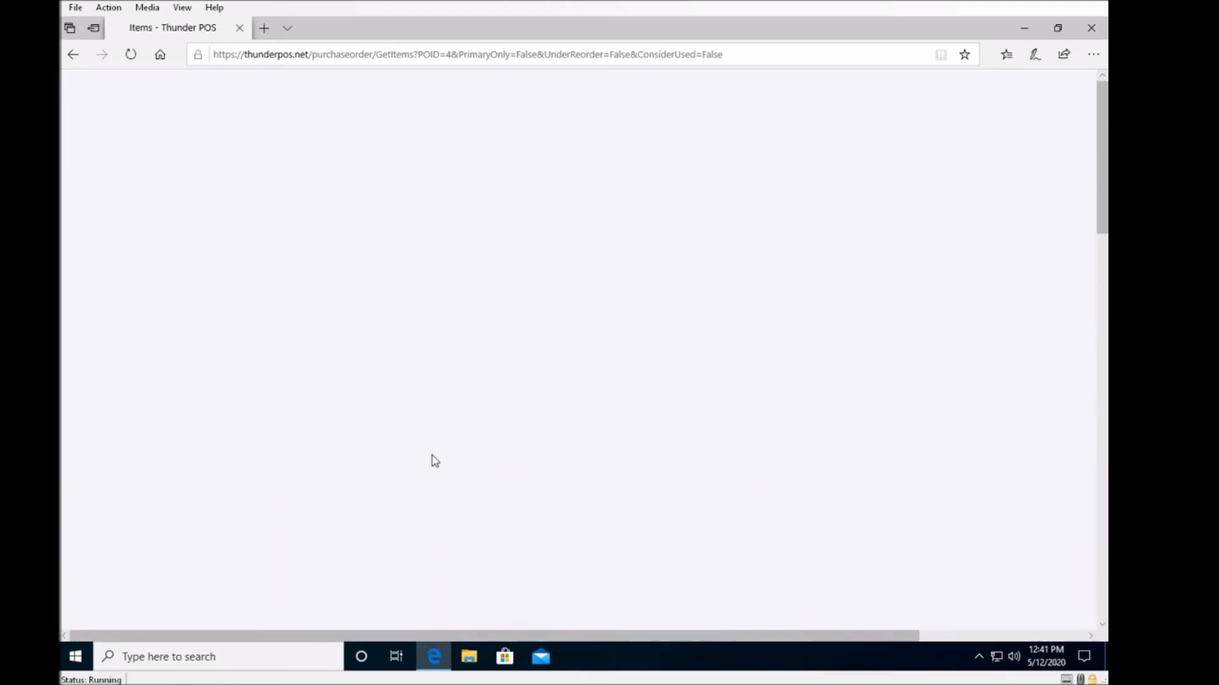
# Add 5 used units of the item "Six" to the purchase order.
pyautogui.scroll(-3, 435, 473)
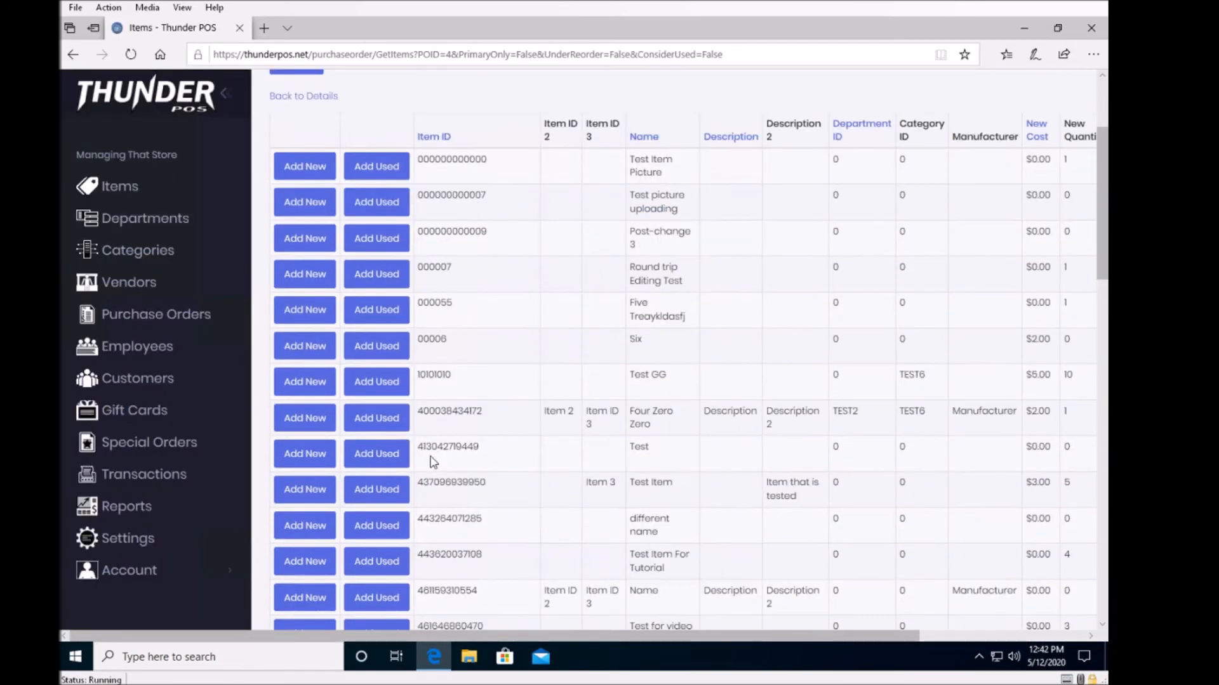
pyautogui.click(401, 345)
pyautogui.write('10')
pyautogui.press('BackSpace')
pyautogui.press('BackSpace')
pyautogui.write('5')
pyautogui.press('Return')
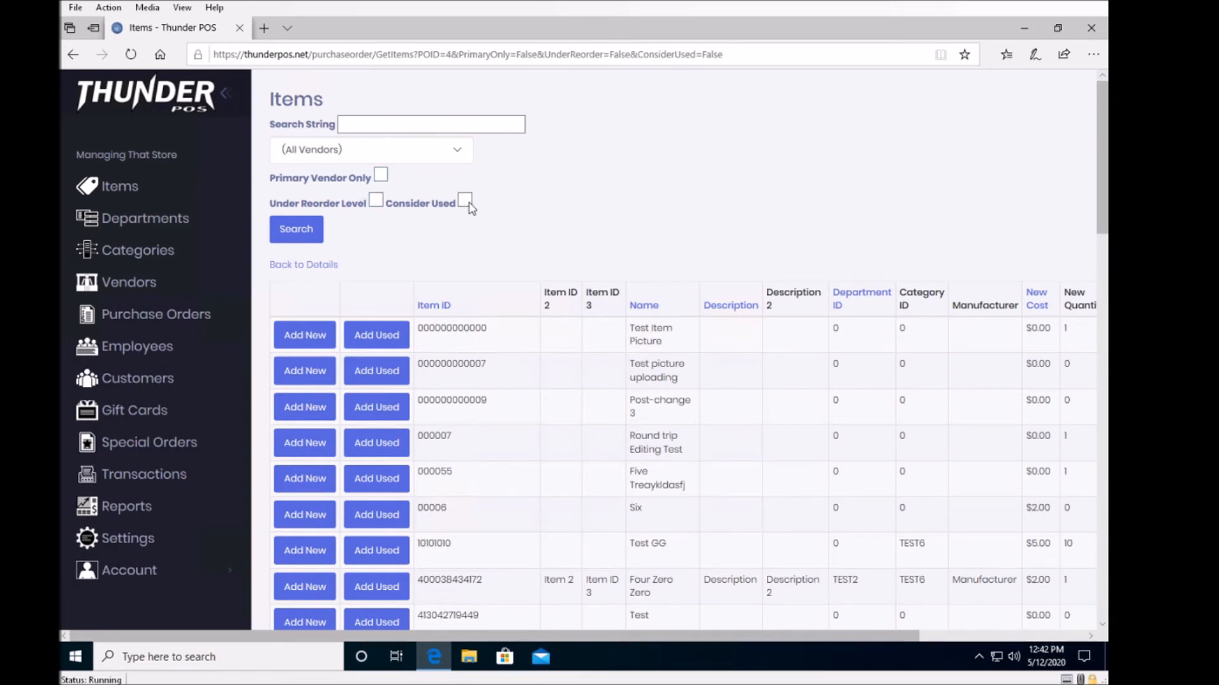
# Return to the purchase order details and set the "Test Item For Tutorial" line to quantity 10 at a cost of $2.00 each.
pyautogui.click(322, 267)
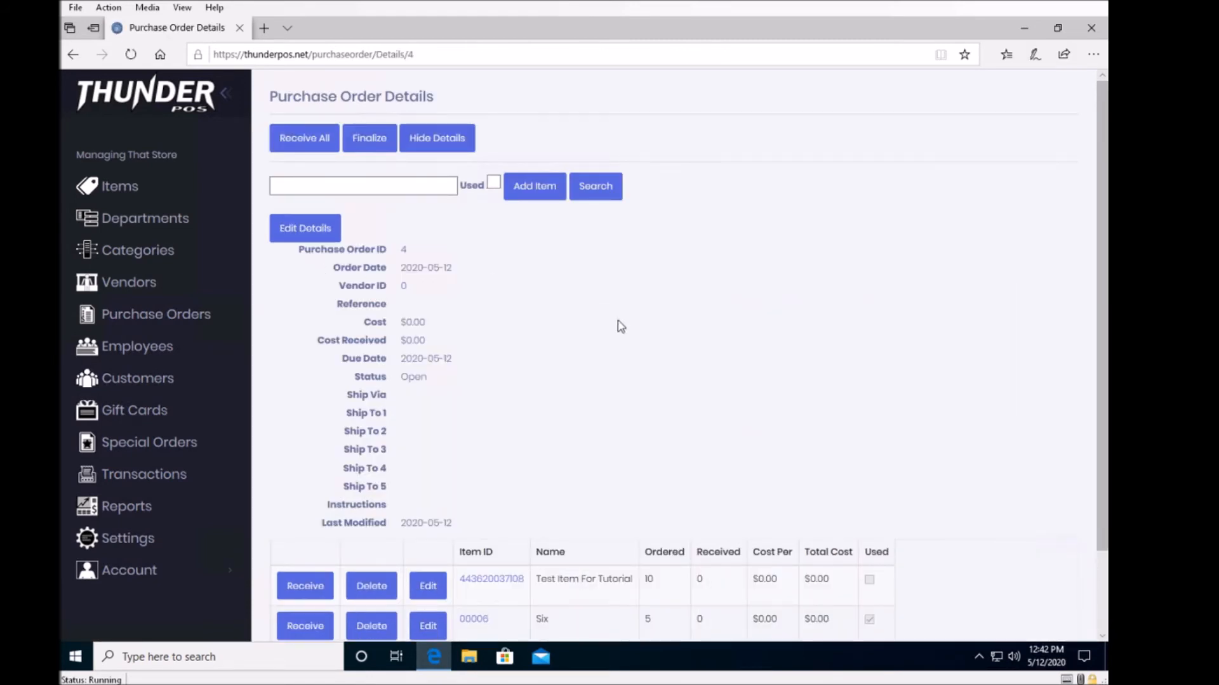
pyautogui.scroll(-2, 598, 387)
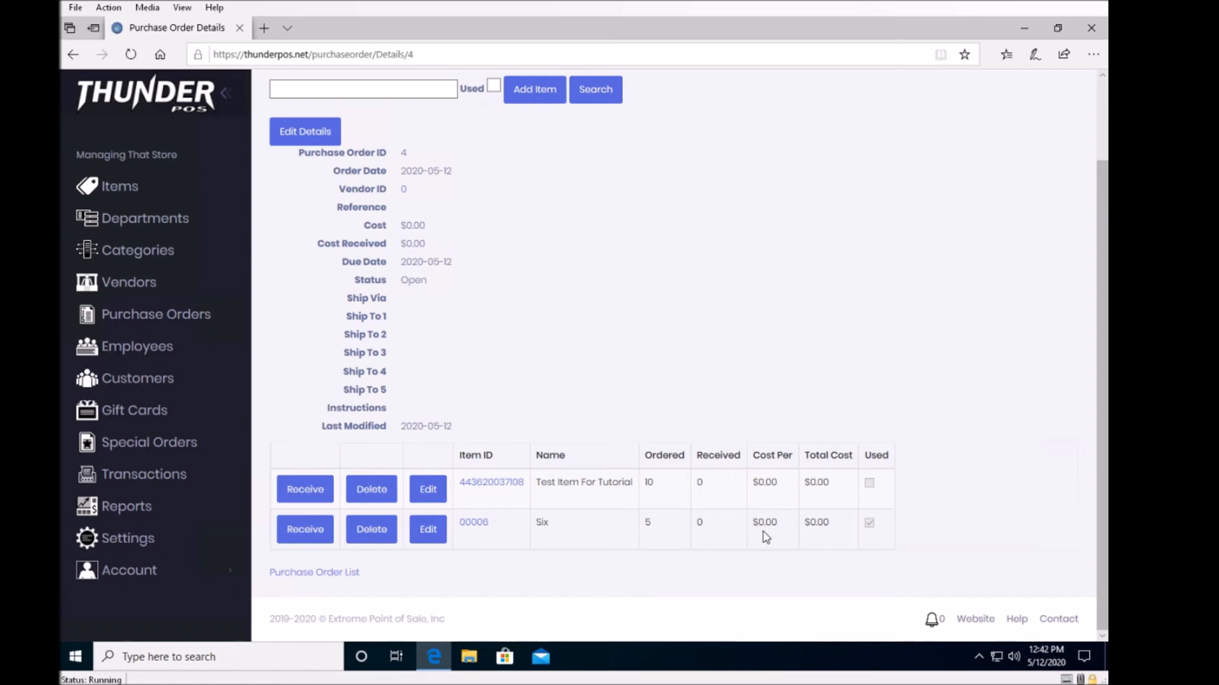
pyautogui.click(427, 490)
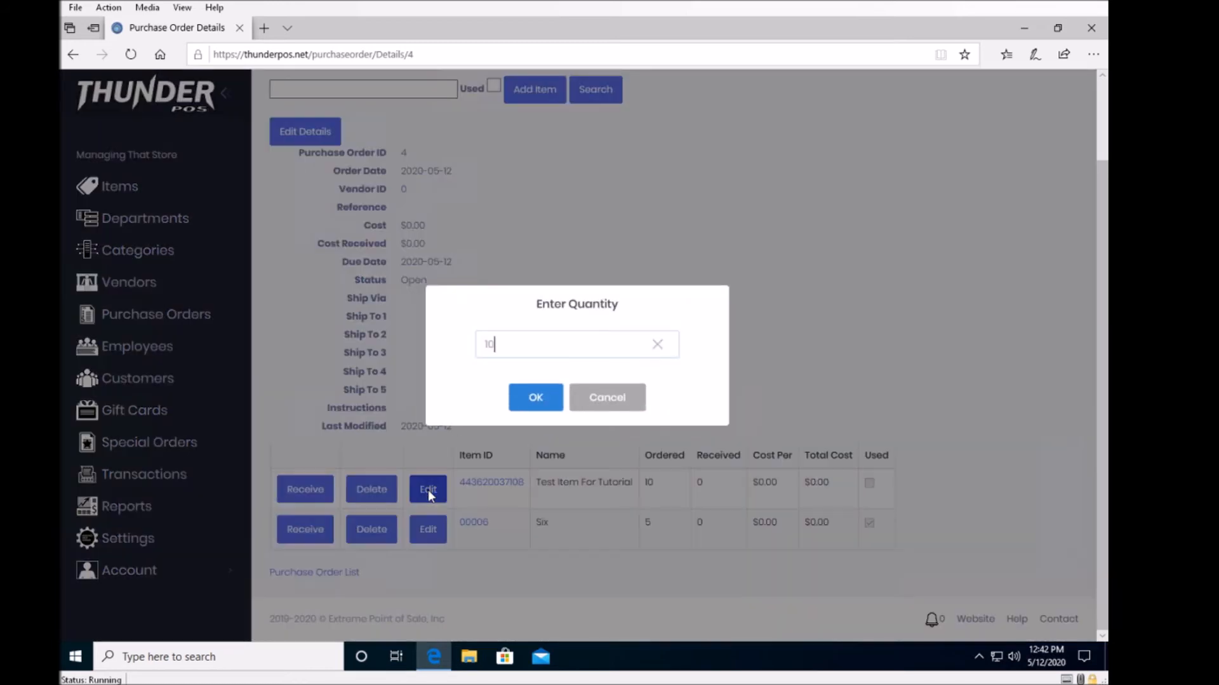
pyautogui.click(519, 404)
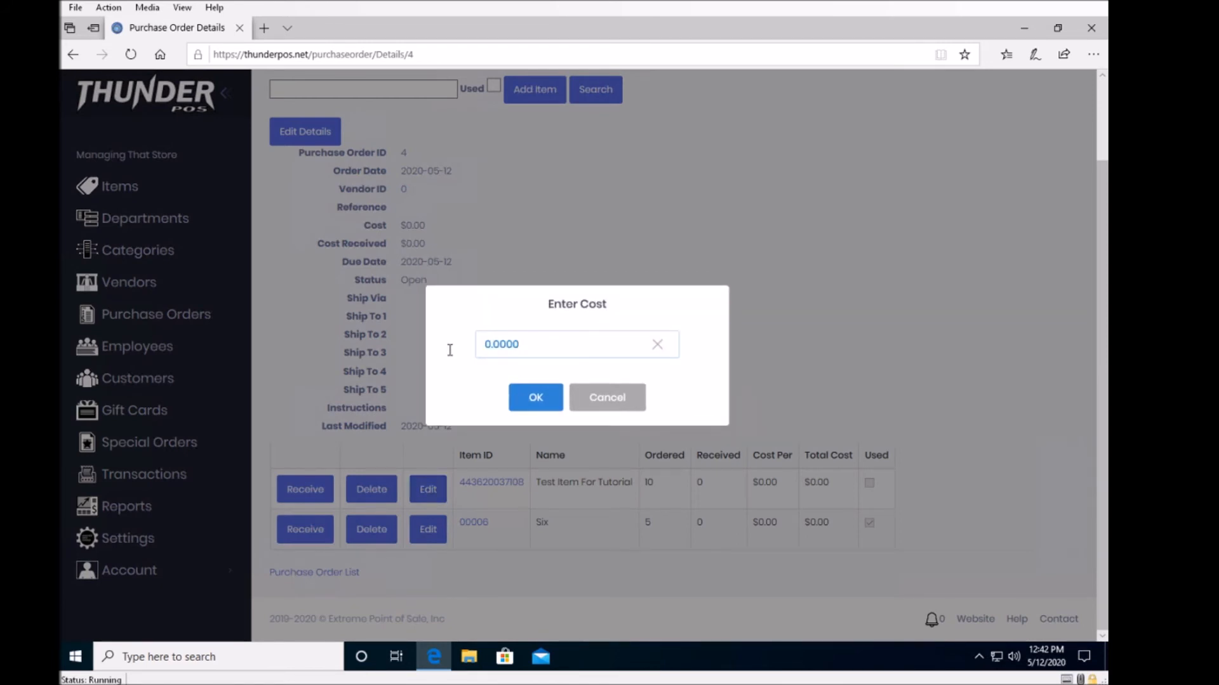
pyautogui.write('1')
pyautogui.press('Return')
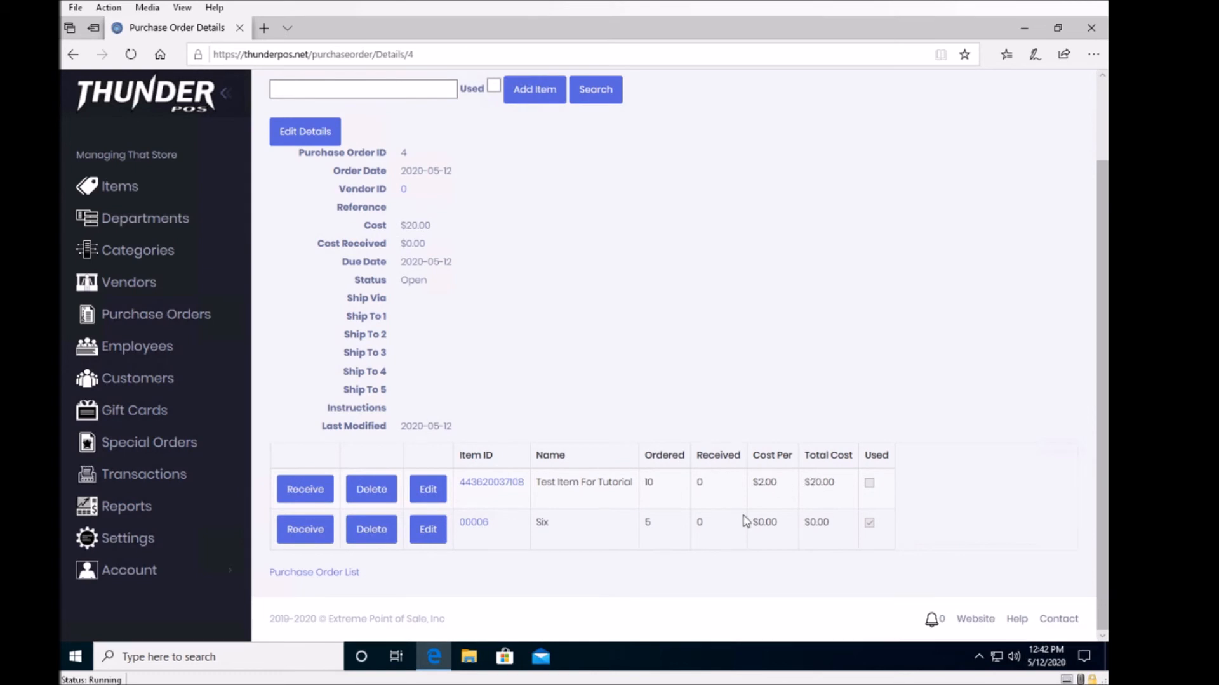
# Set the "Six" line to quantity 5 at a cost of $5.00 each.
pyautogui.click(428, 530)
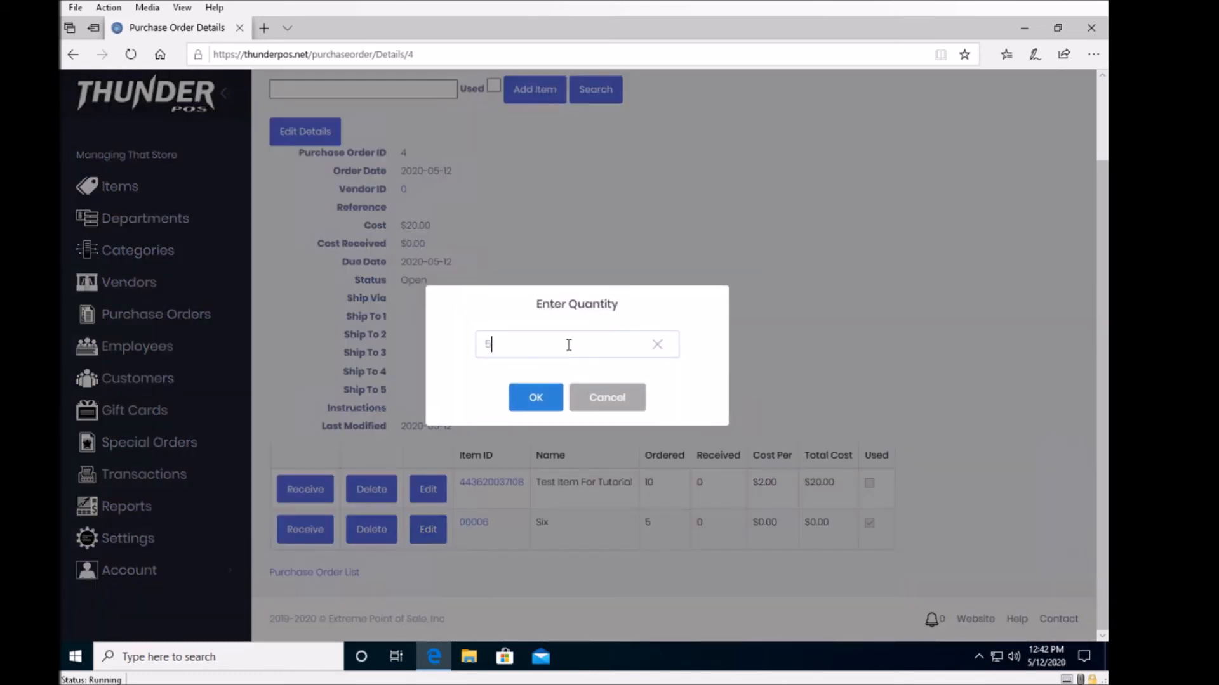
pyautogui.click(535, 397)
pyautogui.doubleClick(552, 345)
pyautogui.click(555, 346)
pyautogui.moveTo(518, 350); pyautogui.dragTo(428, 391)
pyautogui.press('Return')
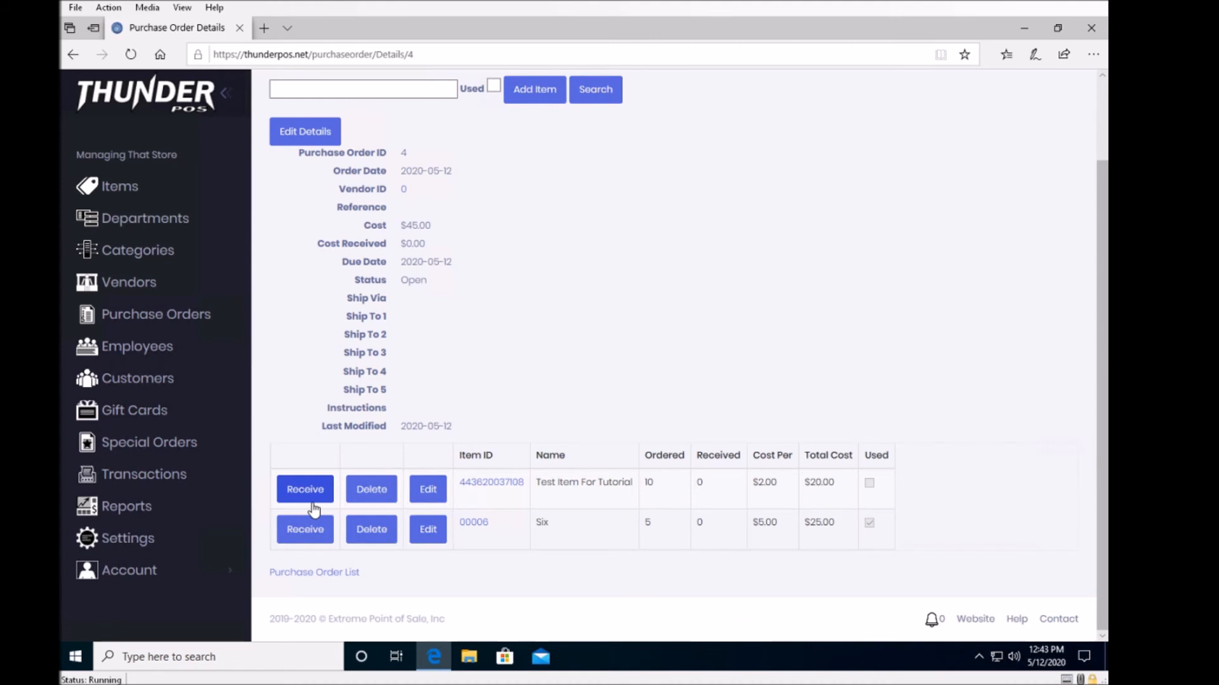
# Delete the "Six" line from the purchase order and confirm the deletion.
pyautogui.scroll(2, 517, 384)
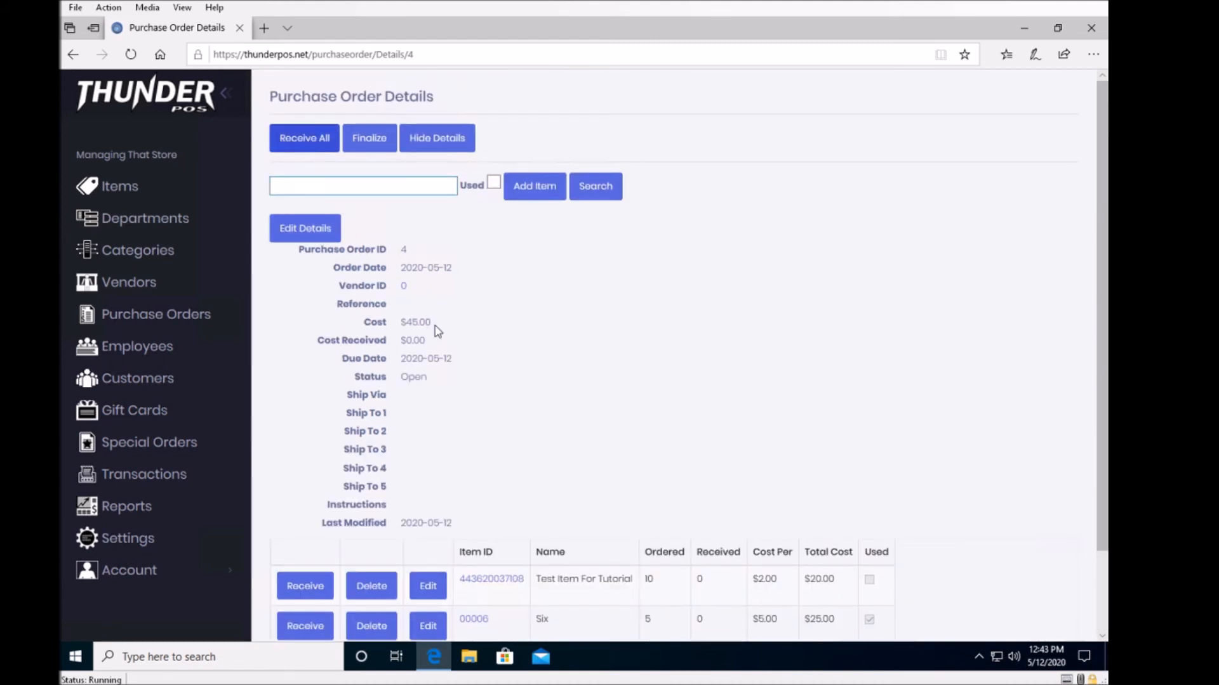
pyautogui.scroll(-2, 520, 357)
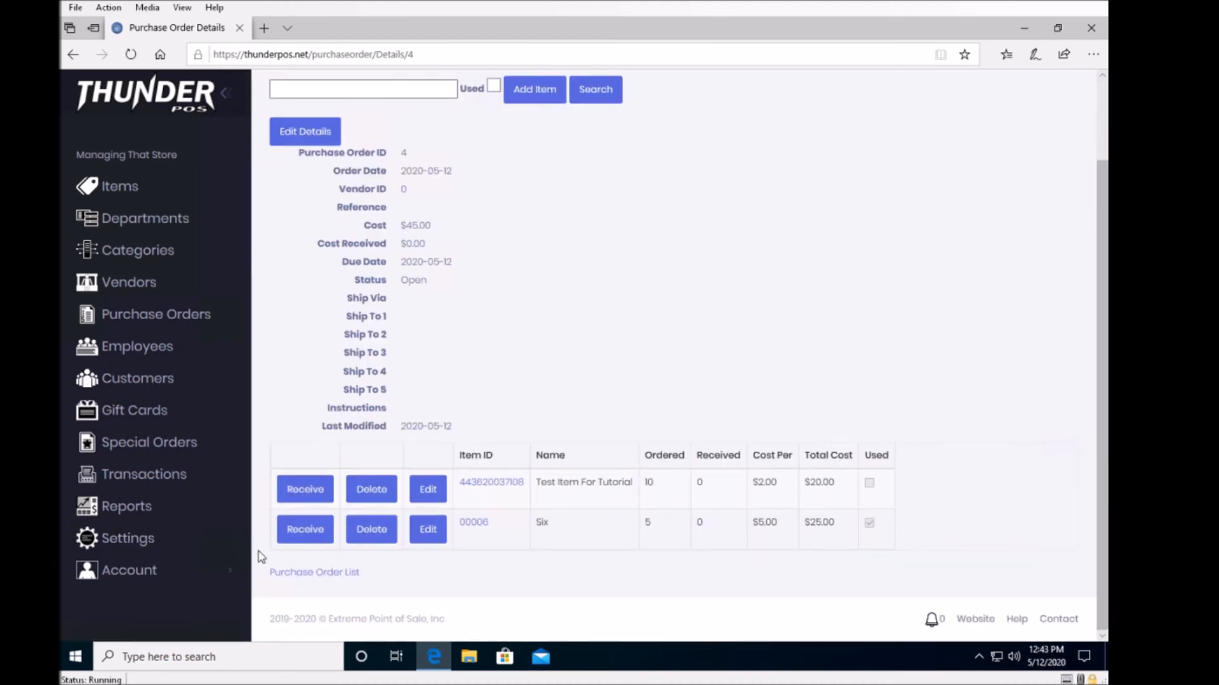
pyautogui.click(373, 541)
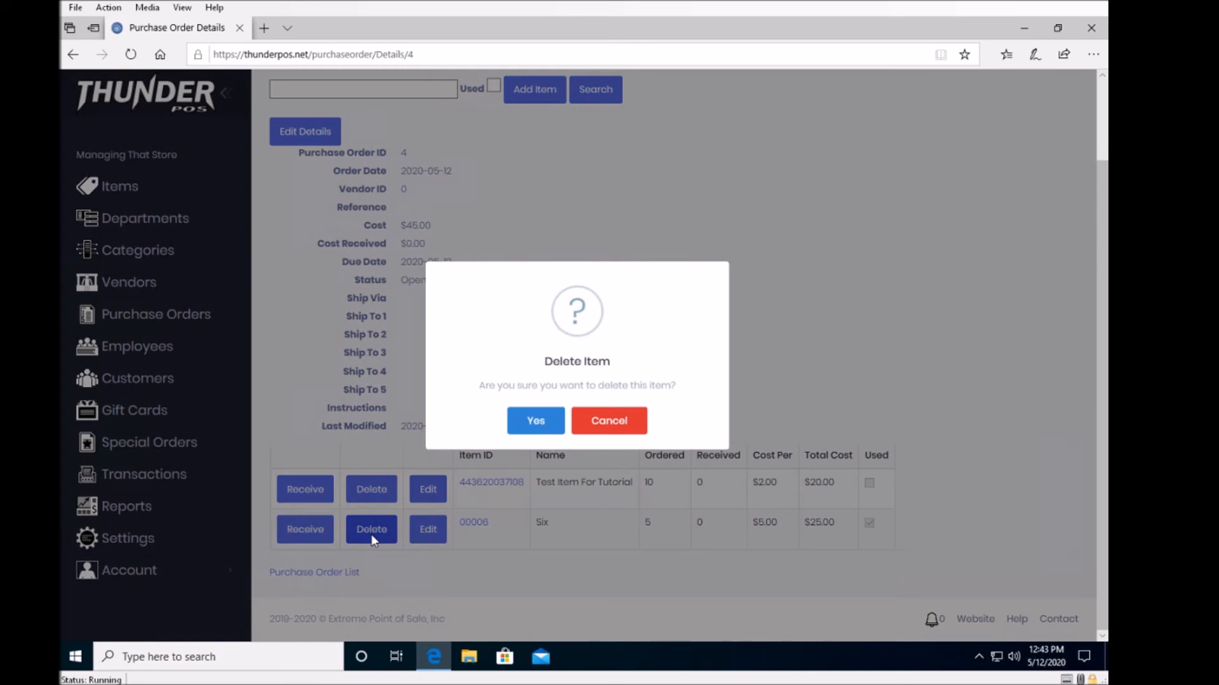
pyautogui.click(535, 422)
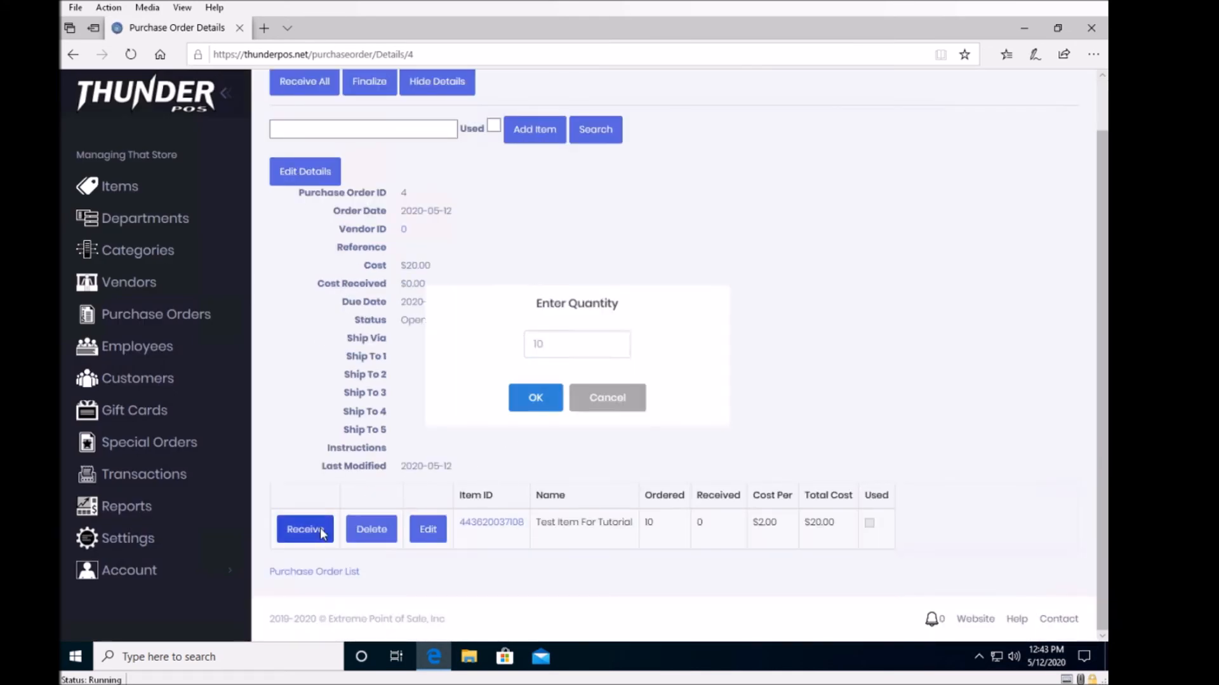
# Receive all 10 units of "Test Item For Tutorial" and finalize the purchase order.
pyautogui.click(306, 530)
pyautogui.click(535, 398)
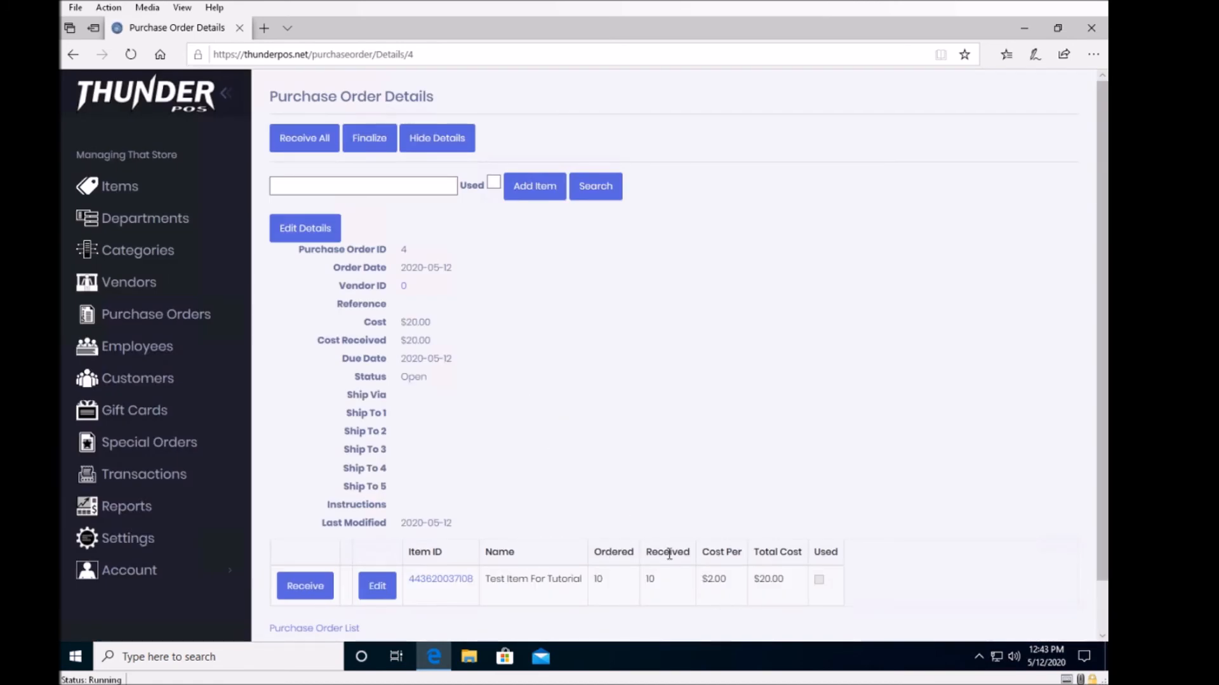
pyautogui.click(372, 141)
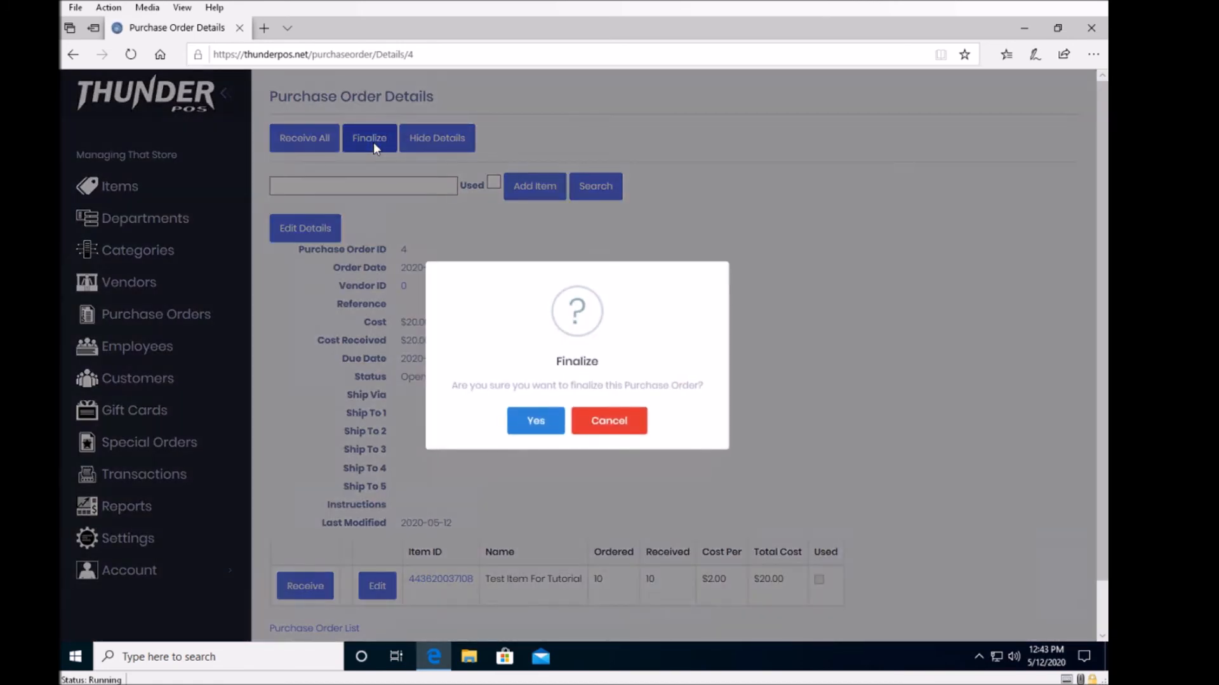
pyautogui.click(535, 422)
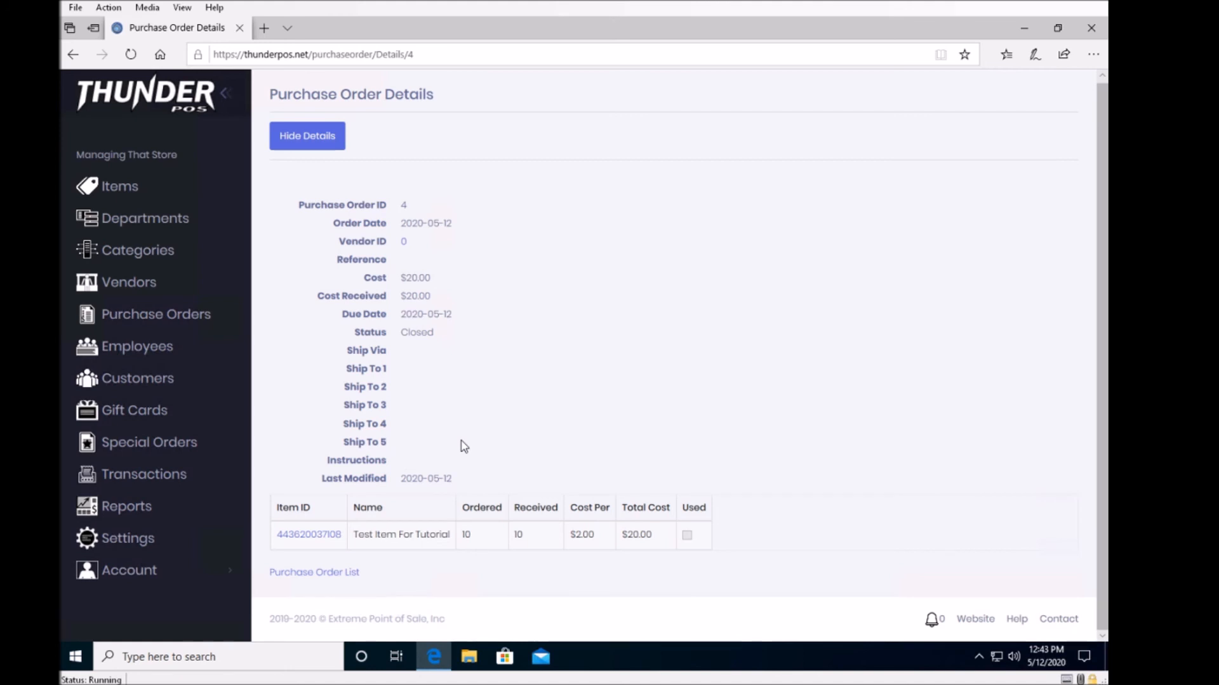
# Open the received item's details and examine its purchase history and online commerce information.
pyautogui.click(318, 537)
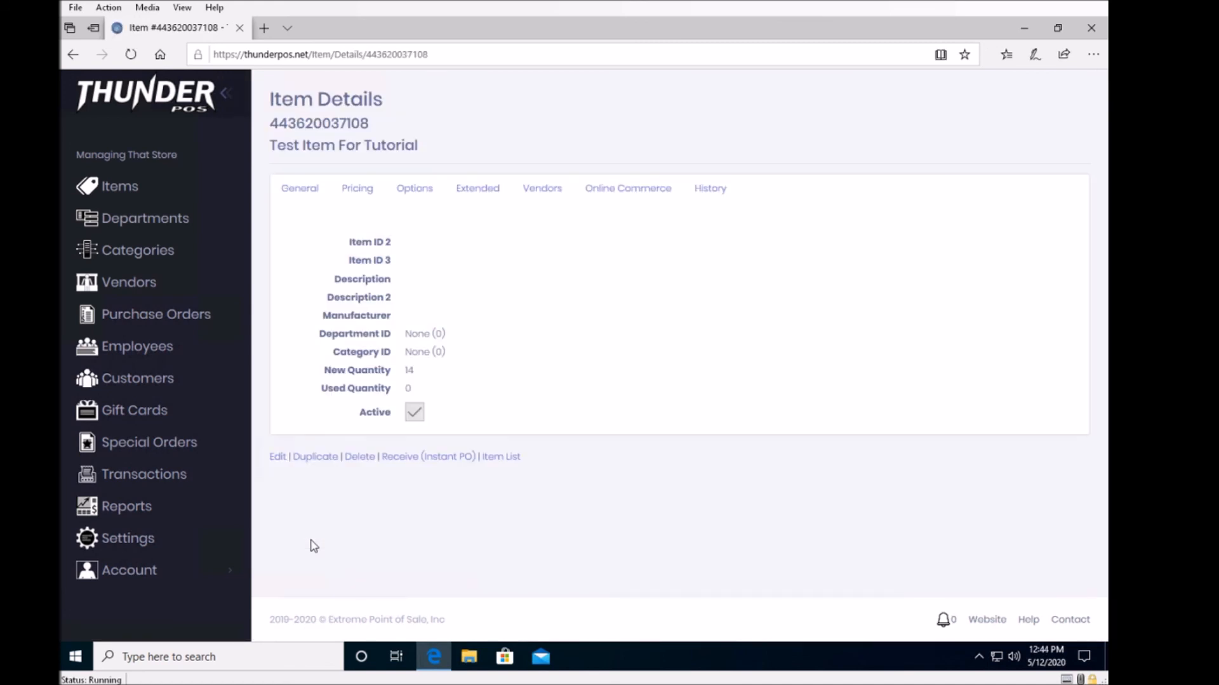
pyautogui.click(712, 189)
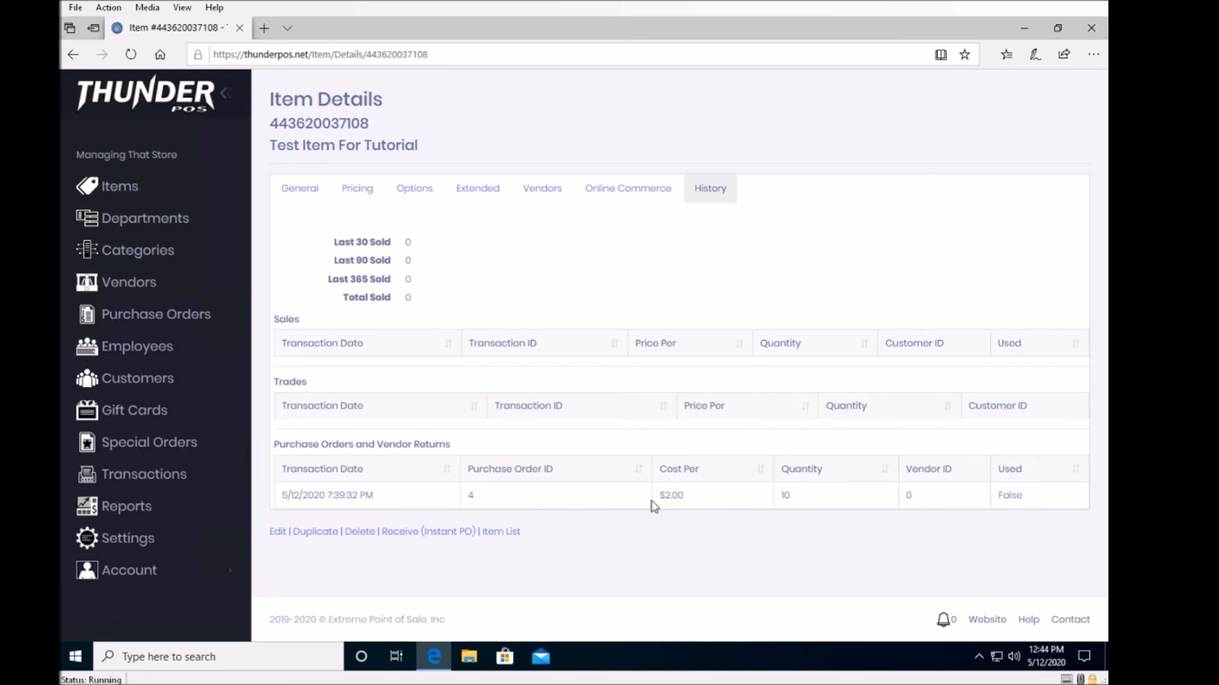
pyautogui.click(628, 189)
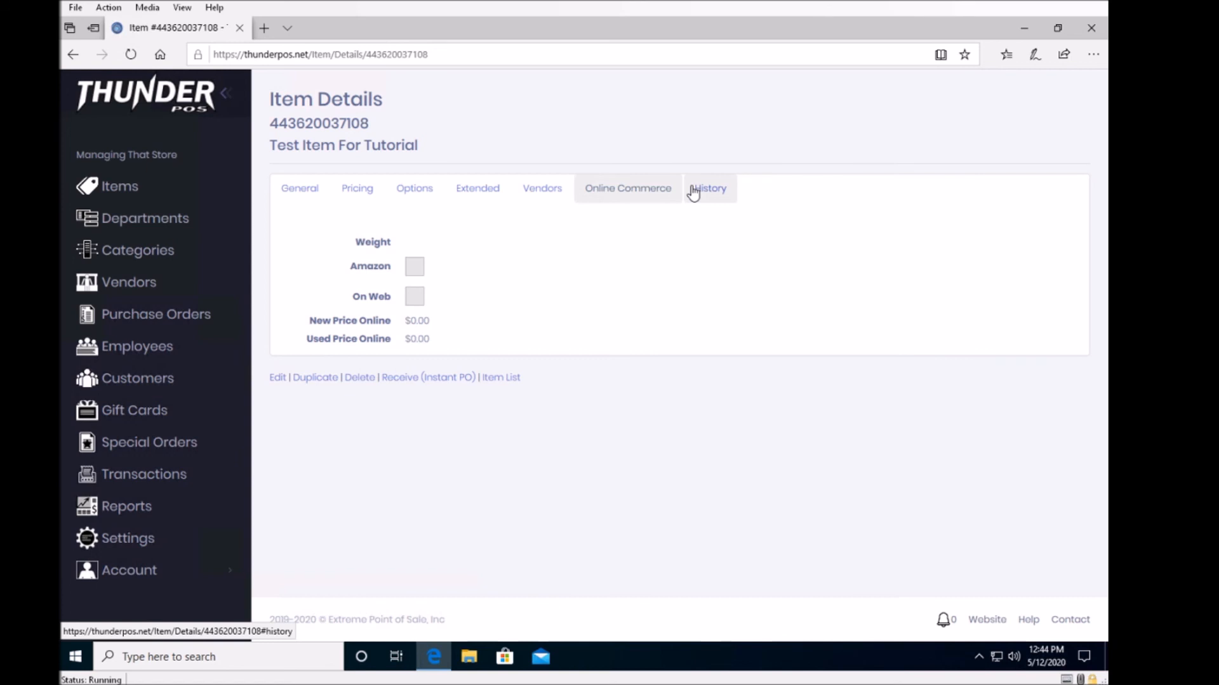
# Return to the purchase order list and filter it to hide closed orders for all vendors.
pyautogui.click(138, 327)
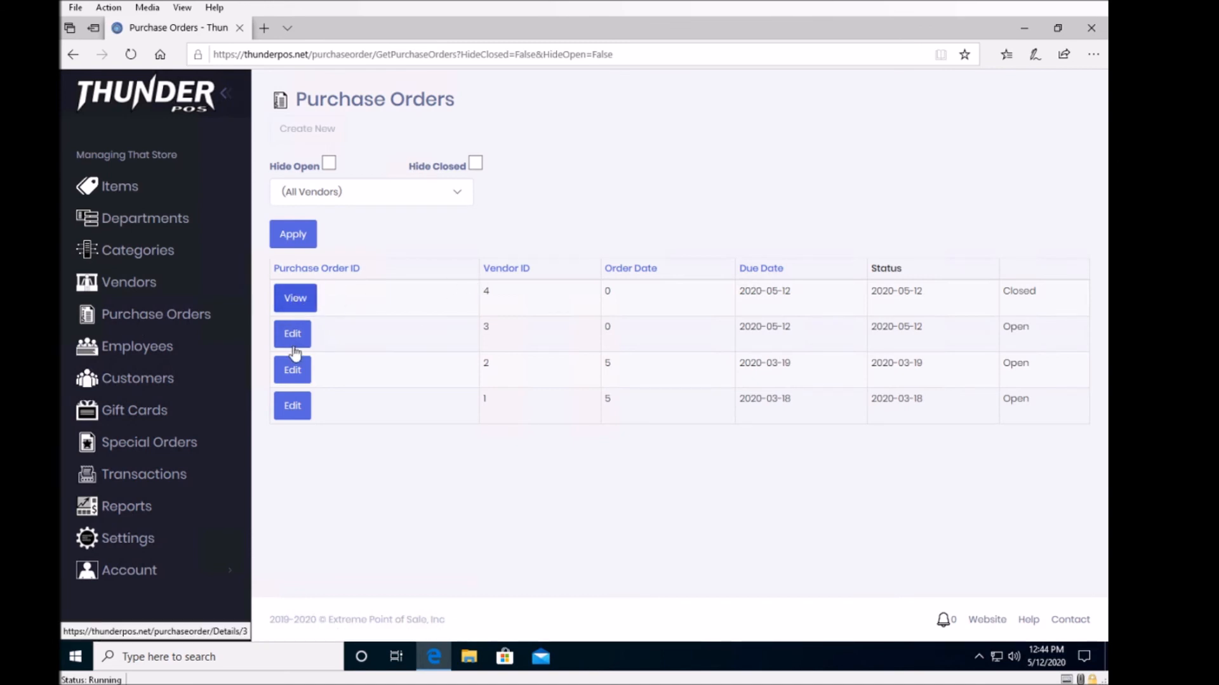
pyautogui.click(476, 163)
pyautogui.click(294, 241)
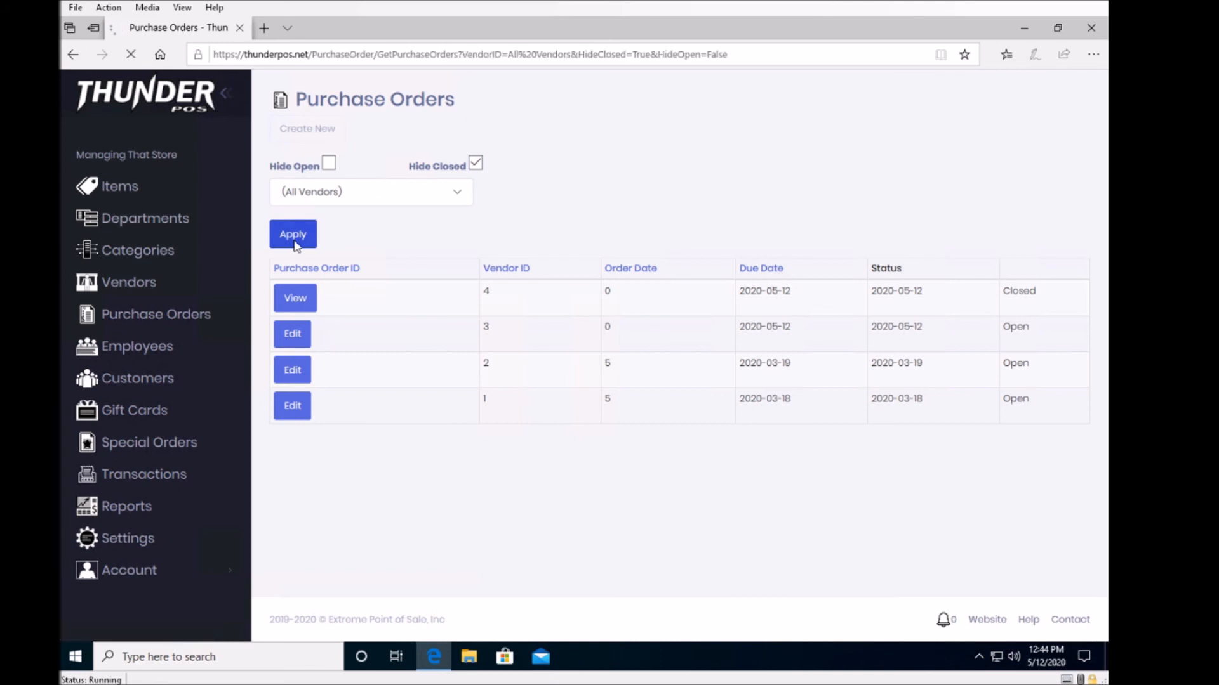